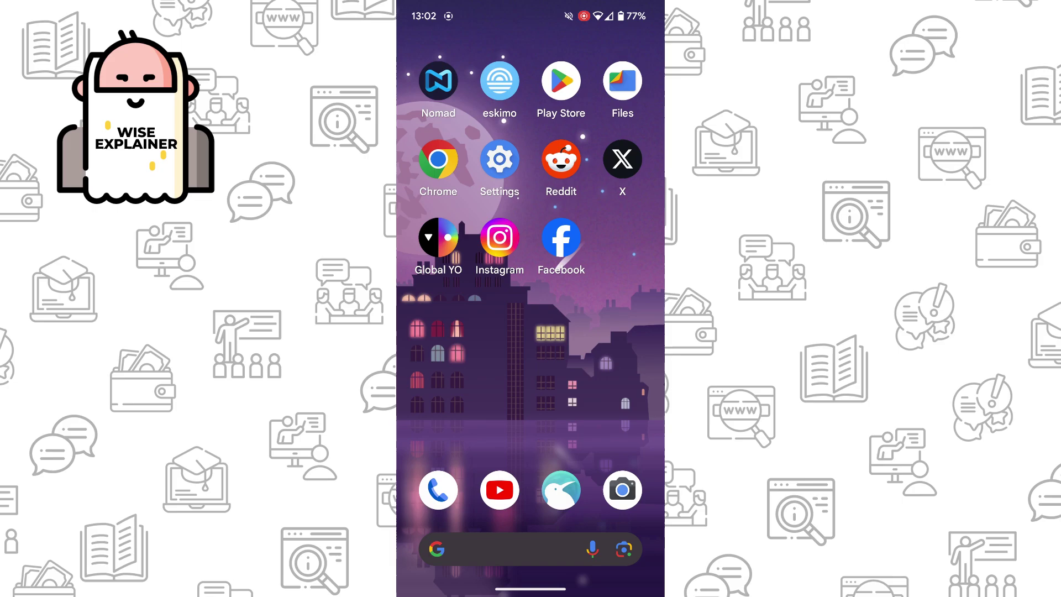
Launch the X app and back out of the settings pages to the For you feed.
click(622, 160)
drag(655, 245, 629, 251)
mouse_move(663, 207)
mouse_down()
mouse_move(639, 208)
mouse_move(638, 220)
mouse_up()
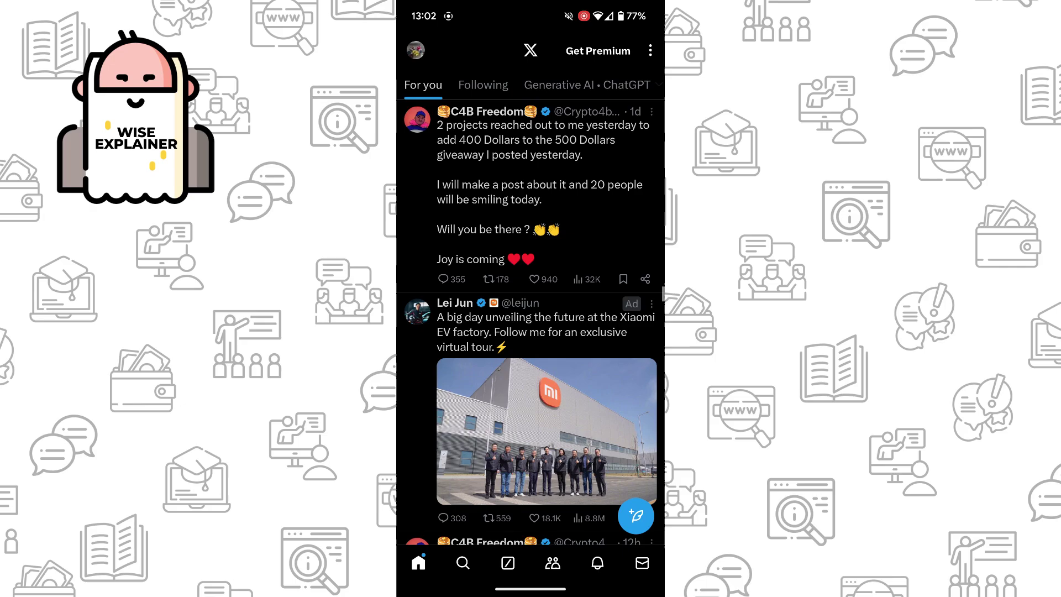
Go from the side drawer through Settings and privacy and Privacy and safety to Content you see.
click(415, 50)
click(446, 474)
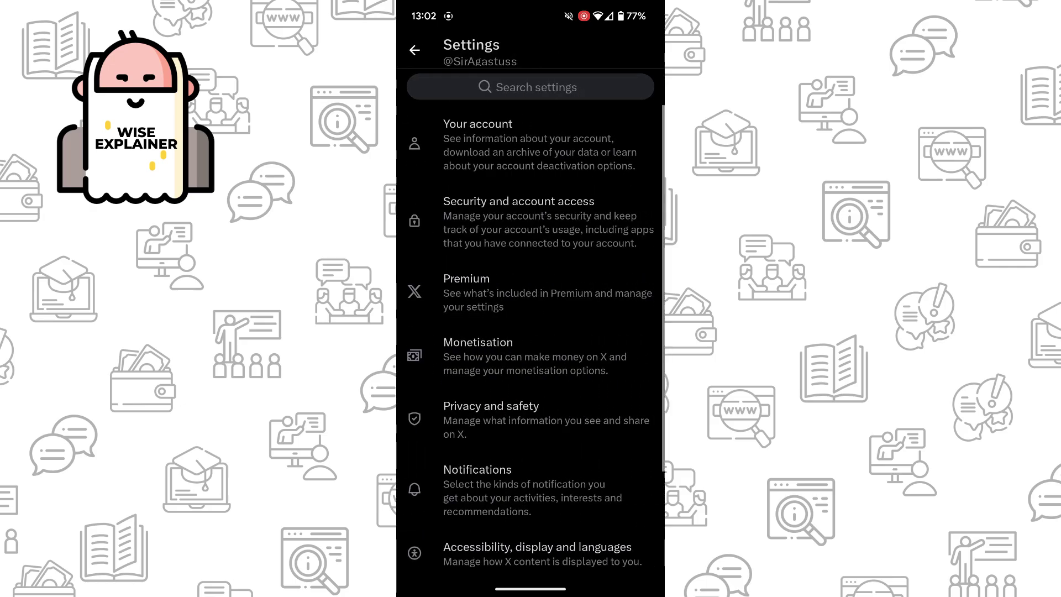
scroll(455, 416, down, 3)
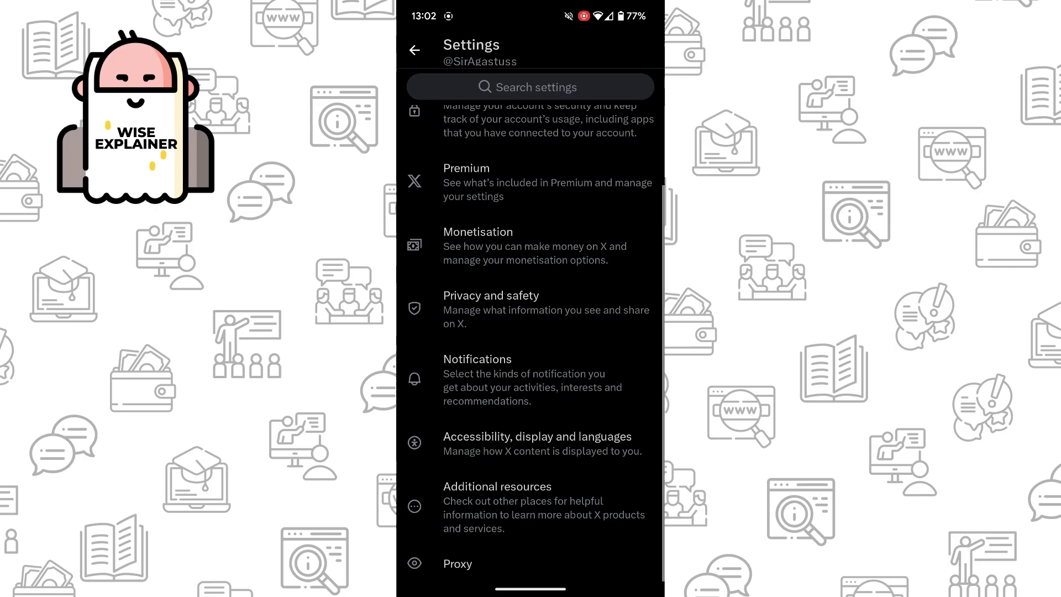
click(491, 309)
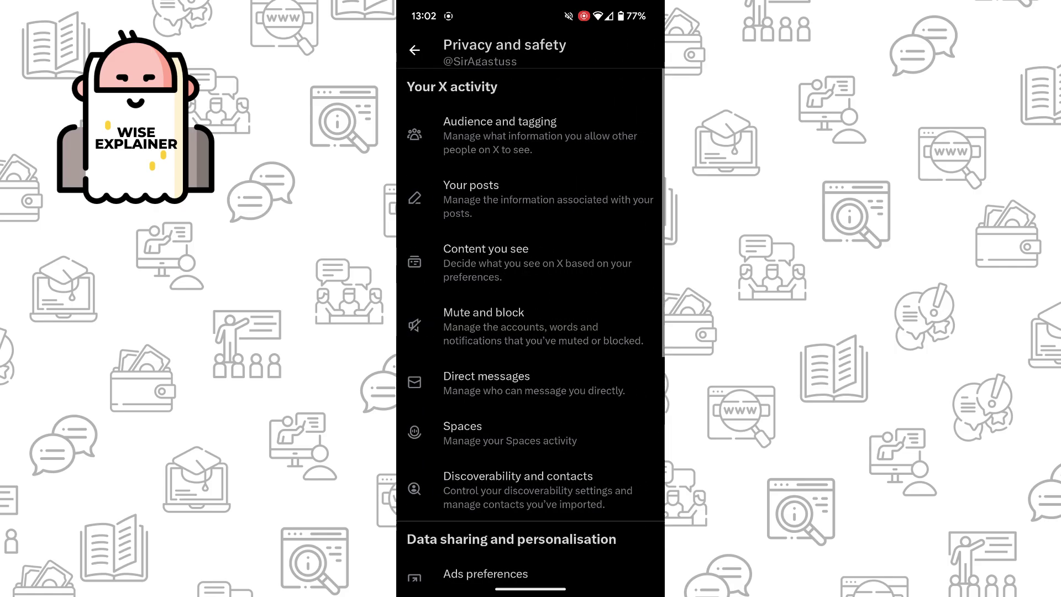
click(595, 259)
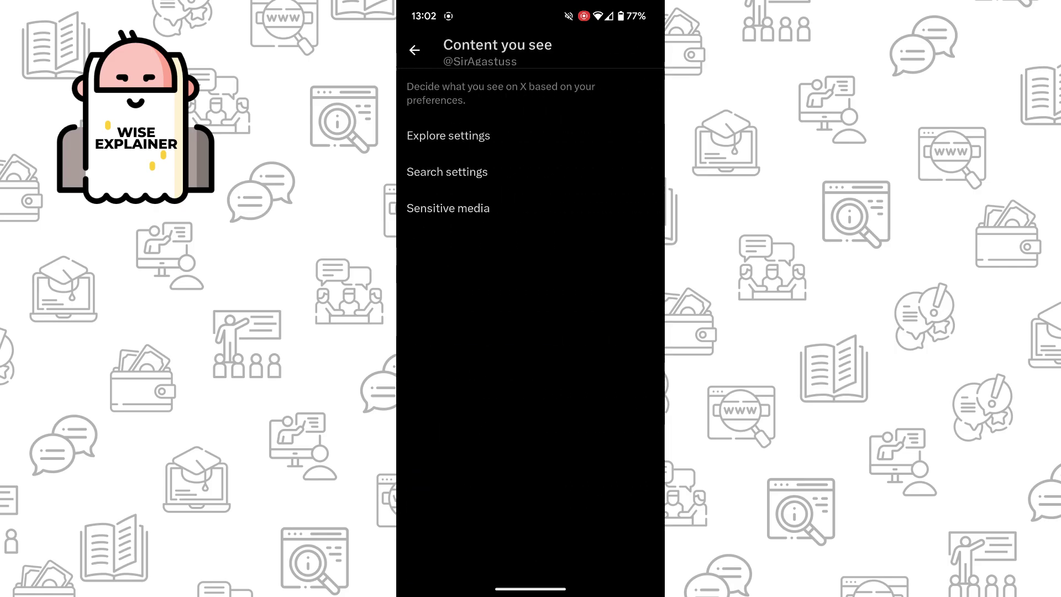
click(477, 173)
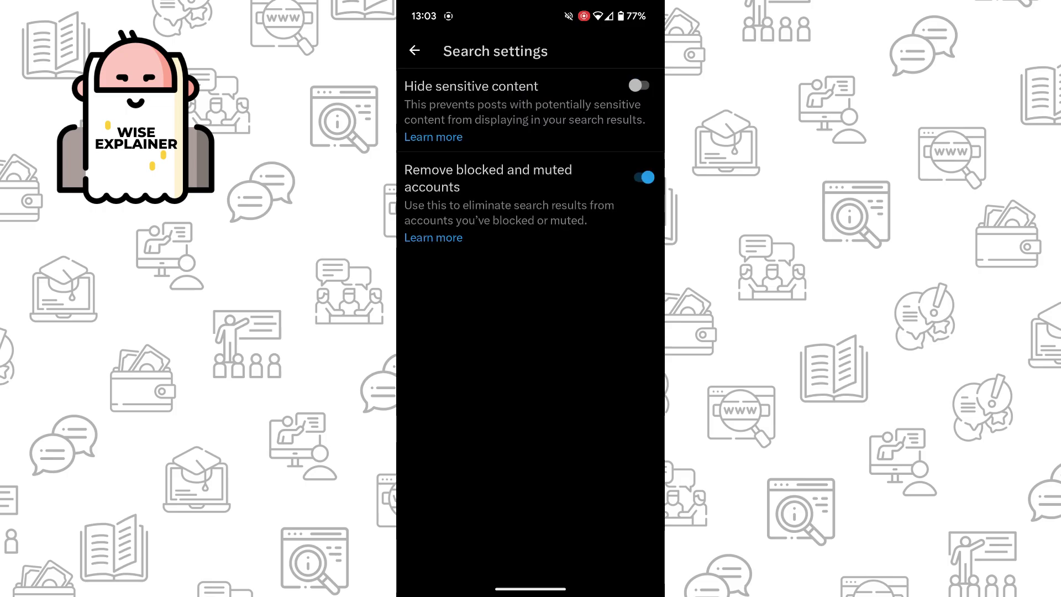
drag(662, 267, 635, 265)
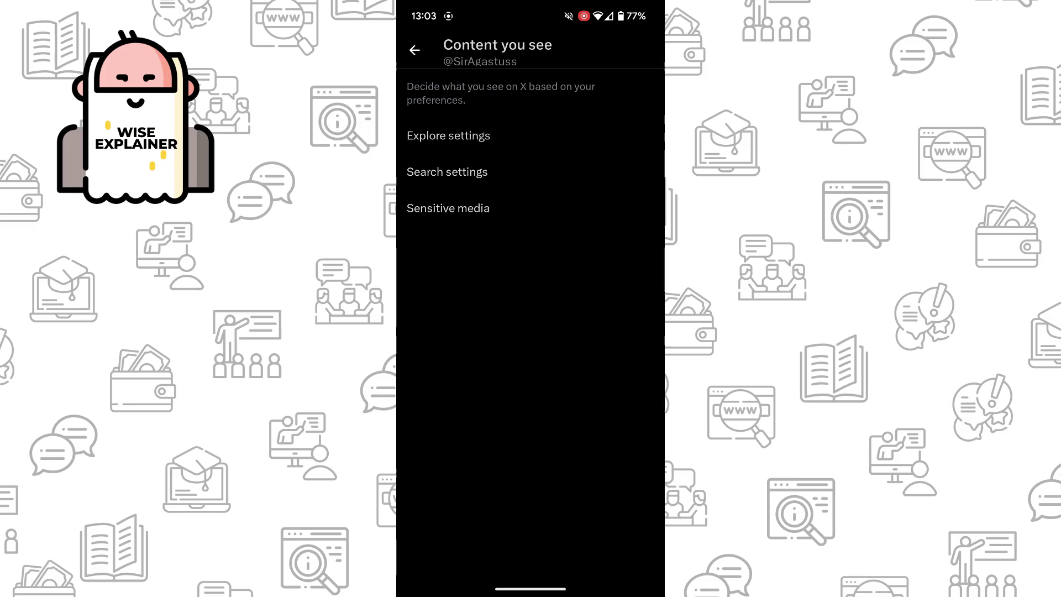
Set Adult content to Never show this under Sensitive media.
click(448, 208)
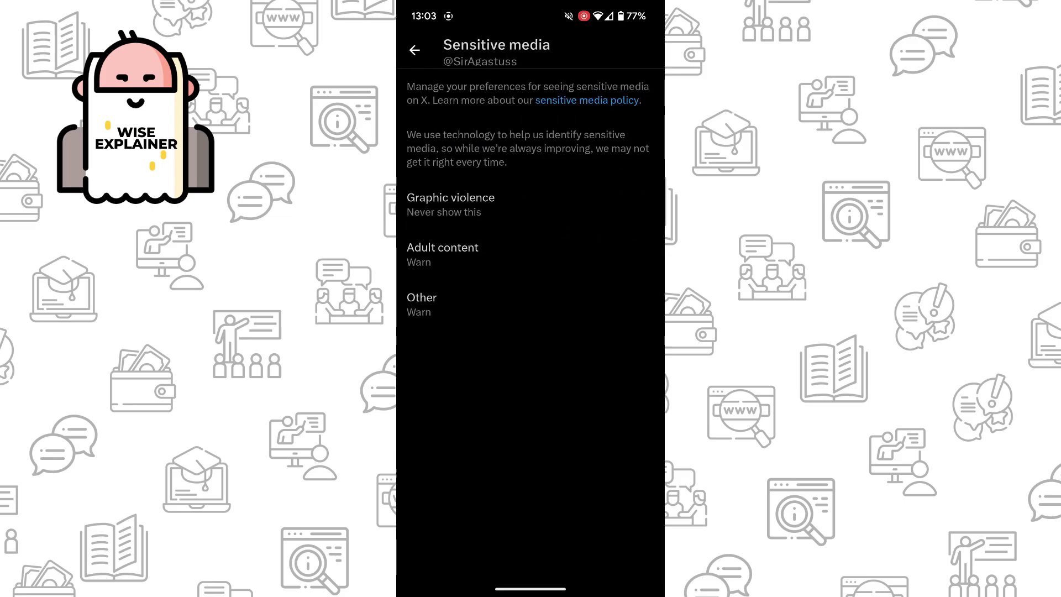
click(552, 253)
click(633, 281)
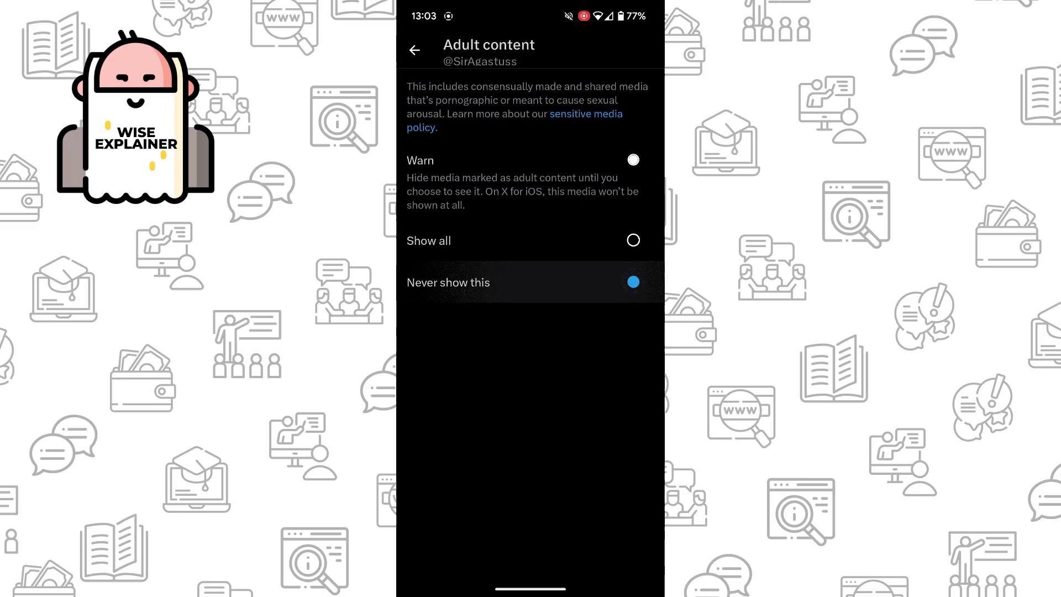
Set Other sensitive media to Never show this as well.
click(415, 50)
click(587, 298)
click(633, 268)
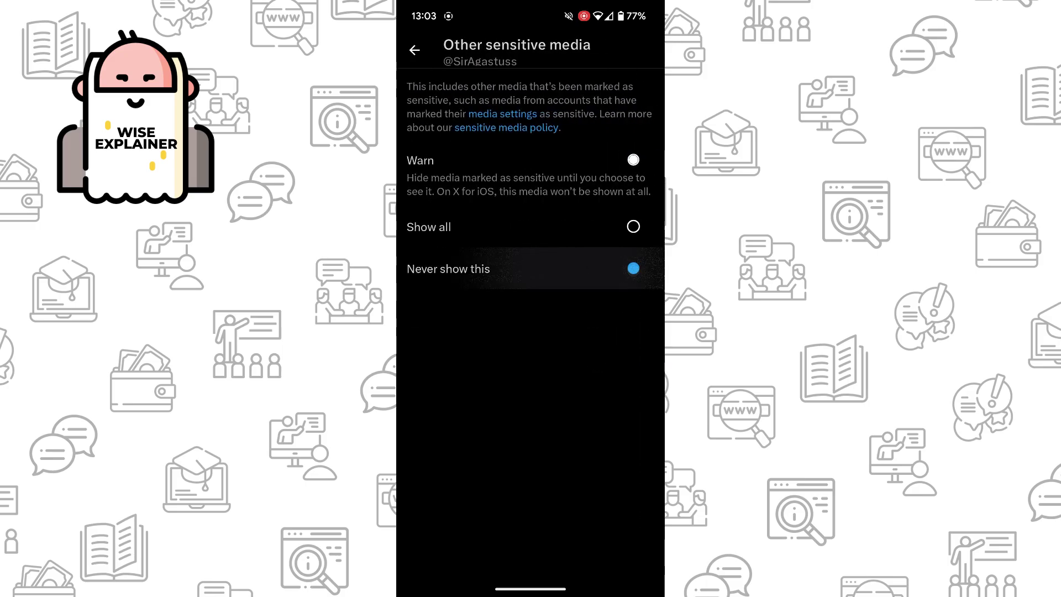
scroll(530, 315, down, 1)
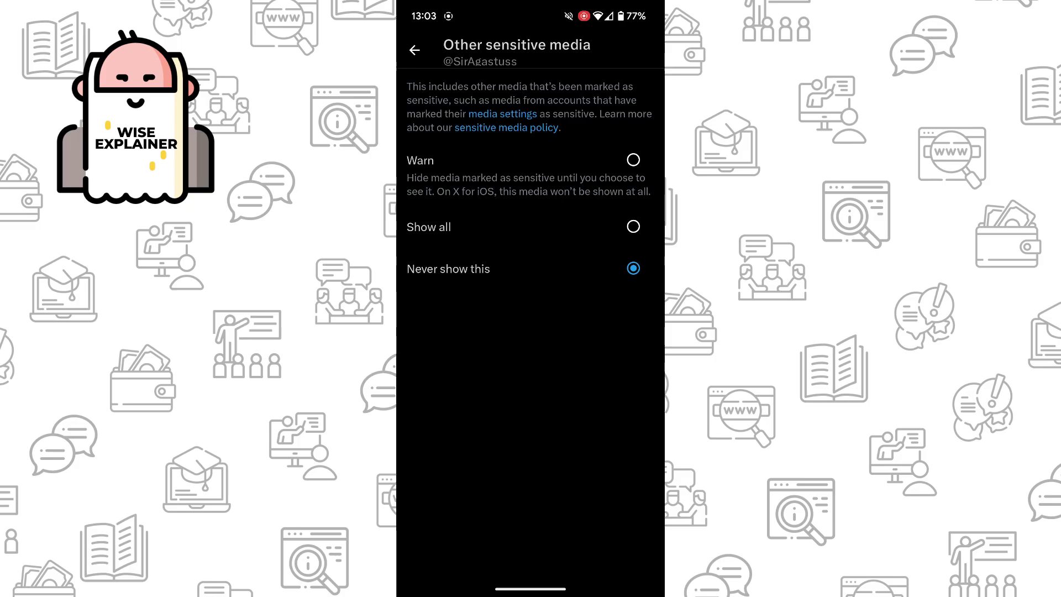
Switch Other sensitive media from Never show this to Show all.
click(634, 159)
click(634, 226)
click(634, 159)
click(633, 226)
drag(663, 274, 630, 274)
Set Adult content and Graphic violence to Show all and return to the Sensitive media list.
click(580, 254)
click(633, 240)
click(451, 204)
click(635, 239)
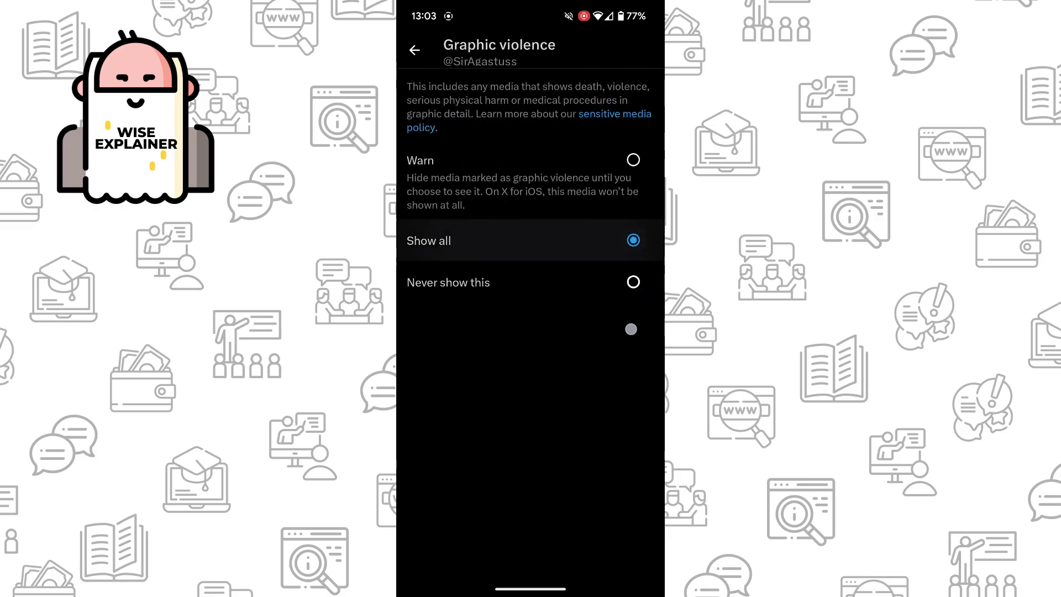
drag(663, 329, 633, 329)
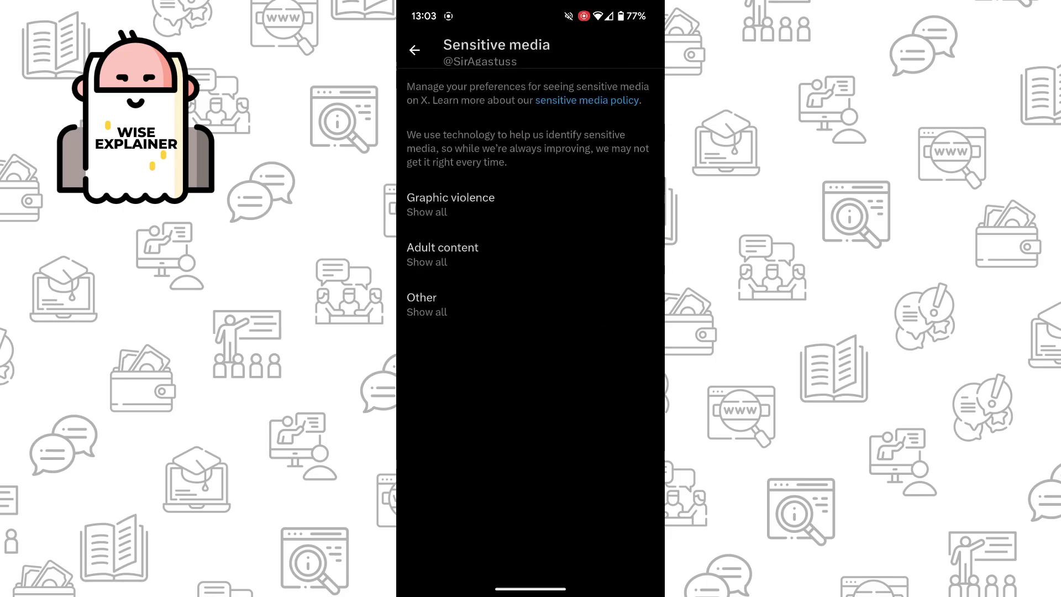